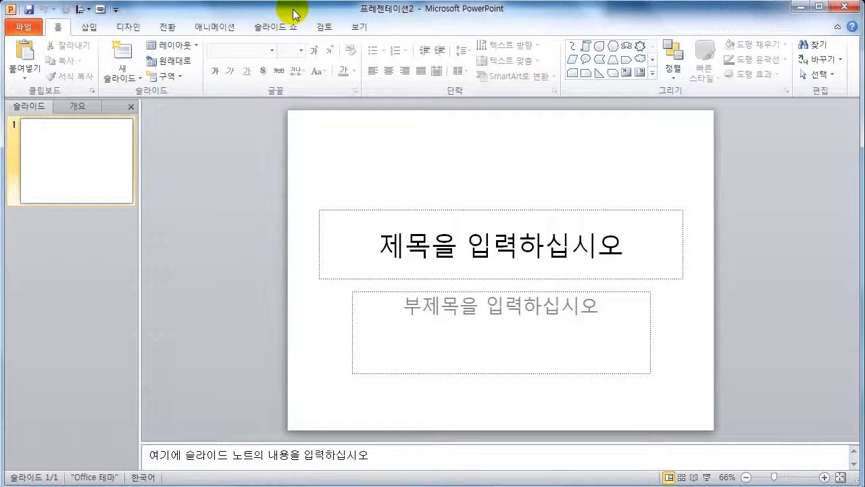
- Set the slide size to A4 (210x297mm) in landscape orientation
click(130, 28)
click(59, 27)
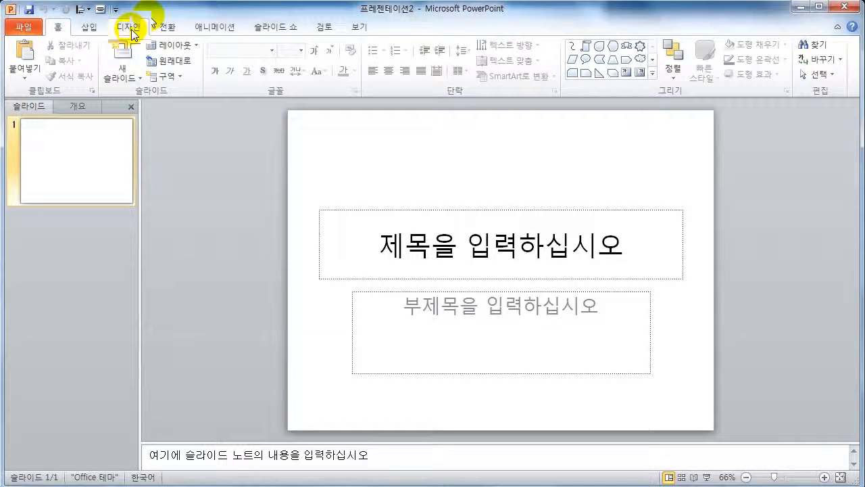
click(130, 29)
click(21, 54)
click(384, 221)
click(318, 290)
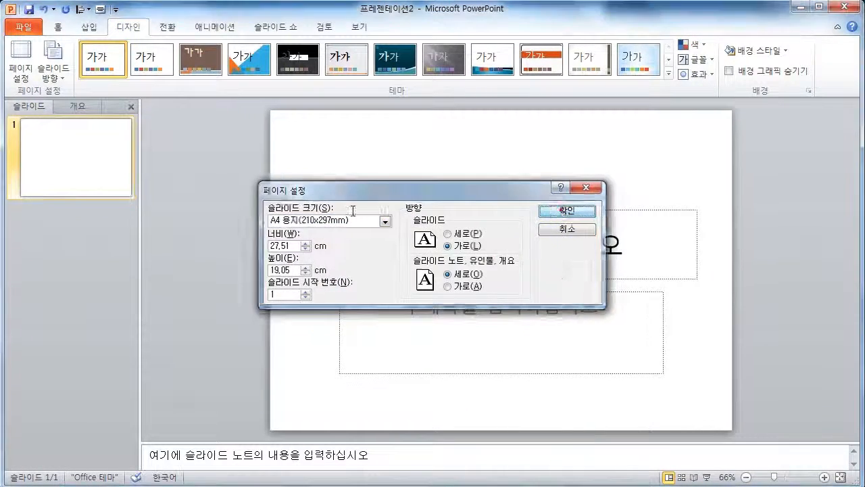
key(Return)
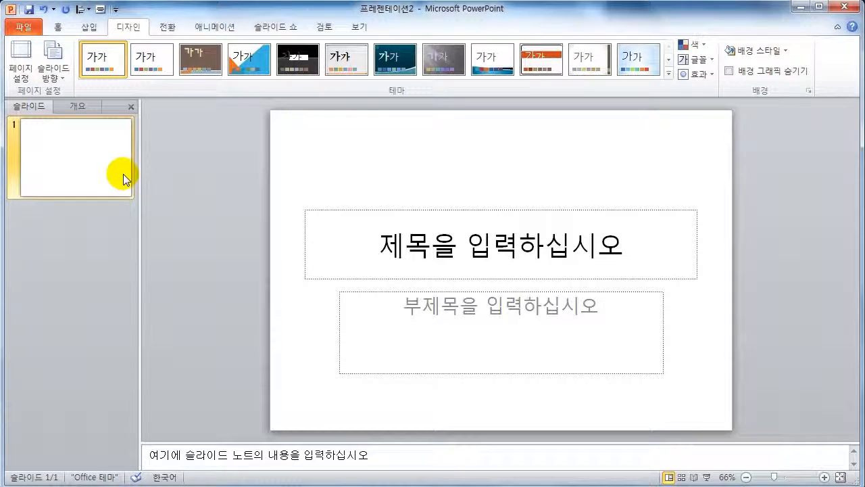
- Add five new slides after the first slide
key(Return)
key(Return)
key(Return)
key(Return)
key(Return)
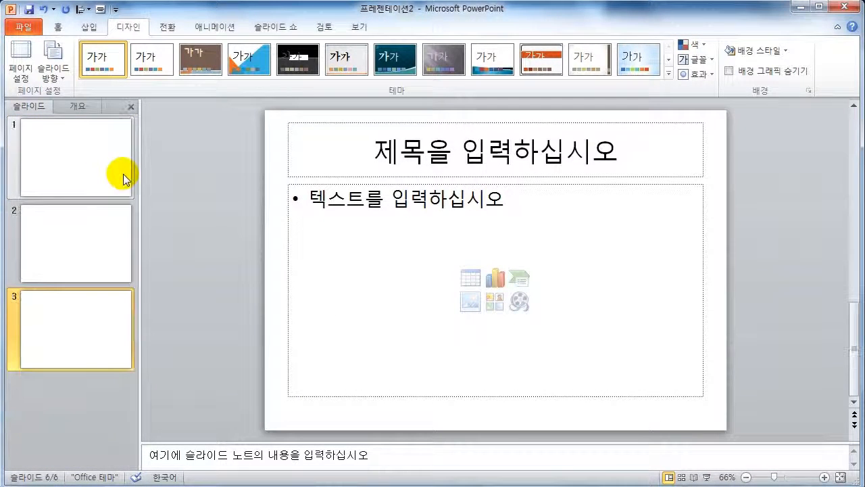
- Delete both the title and subtitle placeholders from slide 1
scroll(72, 206, up, 3)
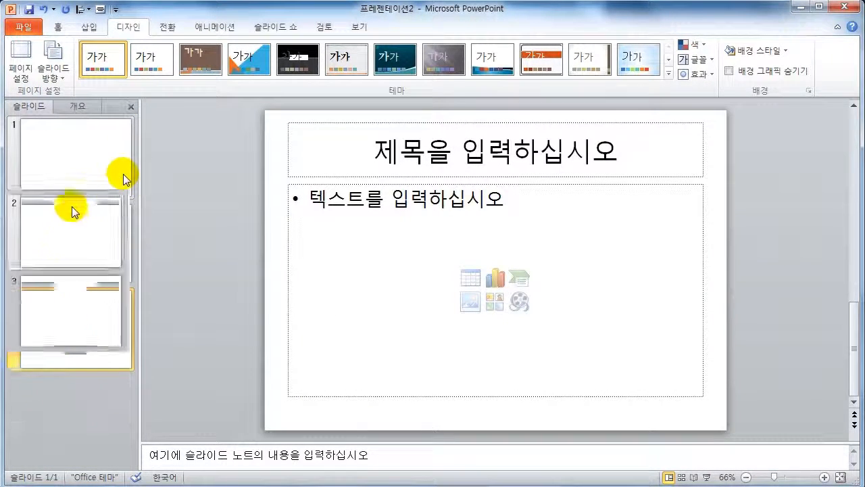
click(94, 144)
mouse_move(236, 173)
mouse_down()
mouse_move(764, 399)
mouse_move(743, 372)
mouse_up()
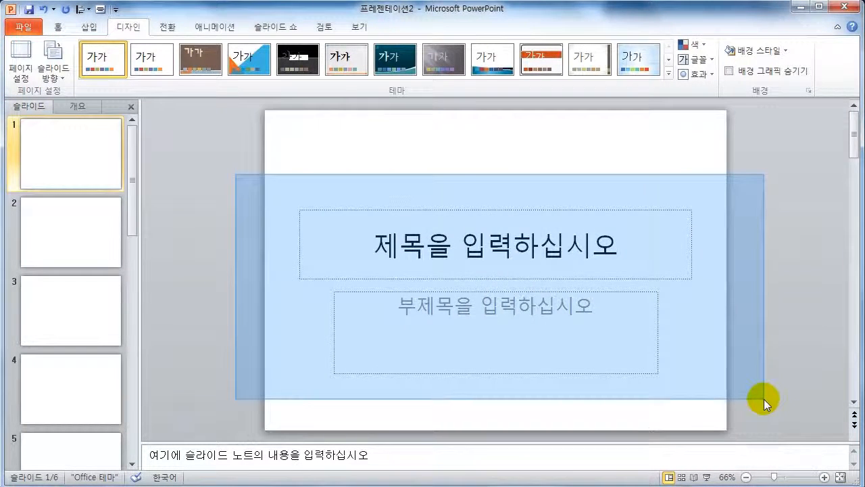
drag(764, 398, 764, 399)
key(Delete)
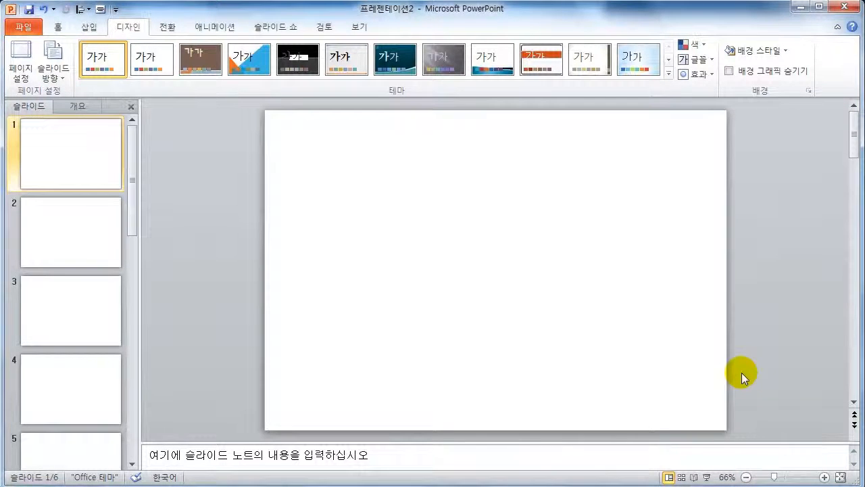
- Switch to Slide Master view and select the main master slide at the head of the list
click(358, 26)
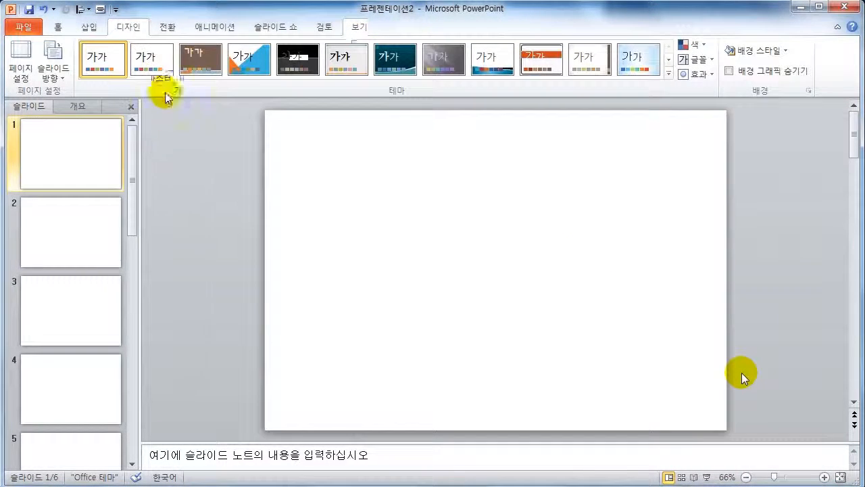
click(164, 67)
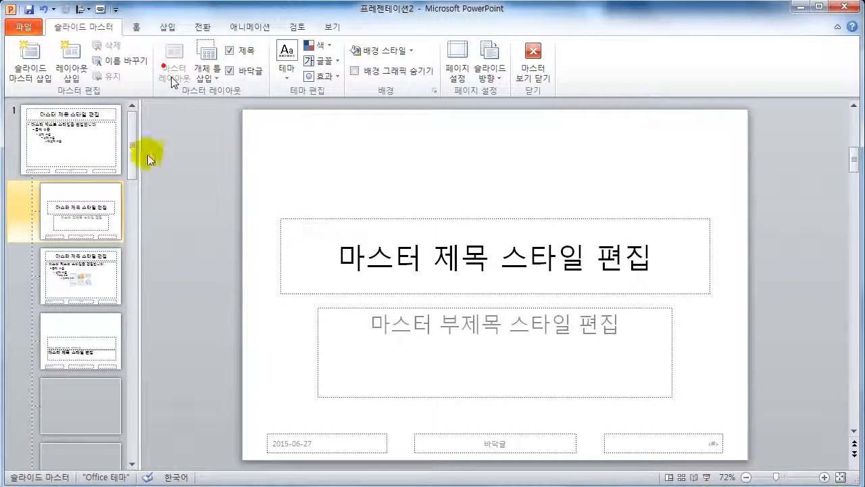
click(114, 159)
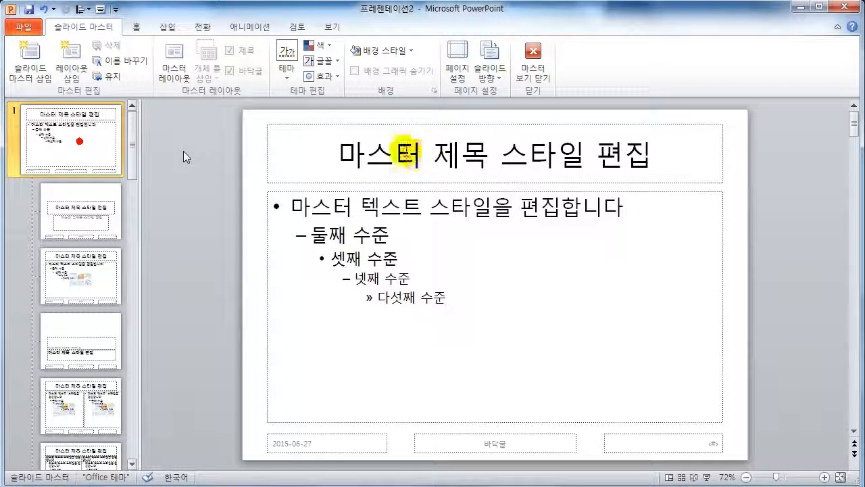
- Set the master title text to font size 40 and colour it standard blue
click(324, 125)
click(300, 117)
click(134, 30)
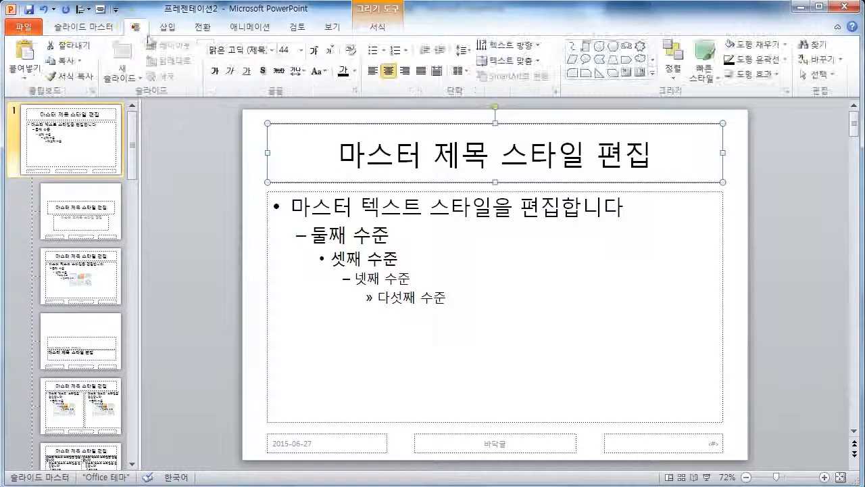
click(226, 50)
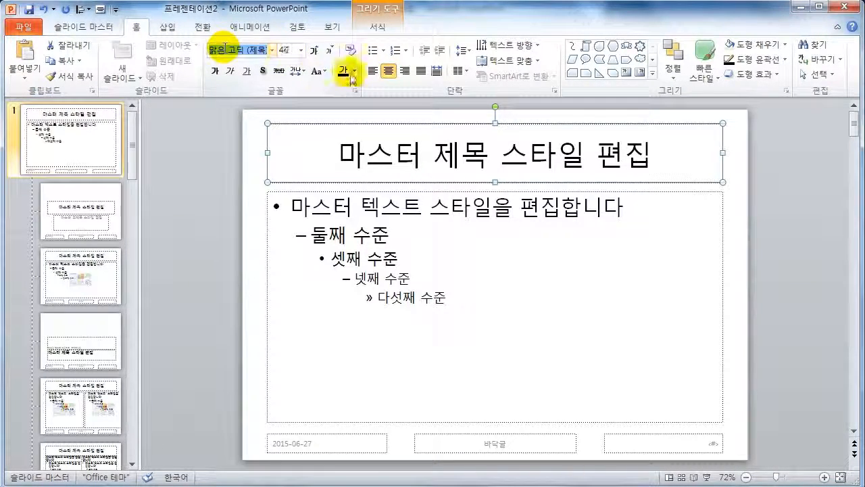
click(354, 70)
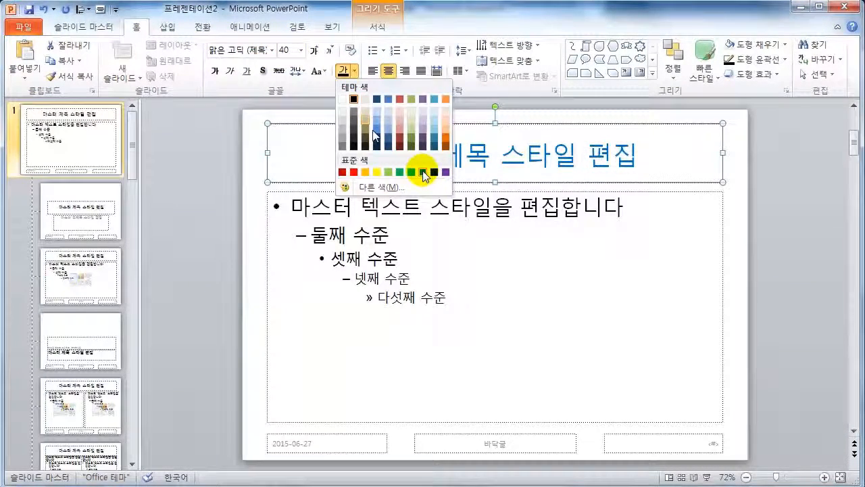
click(423, 172)
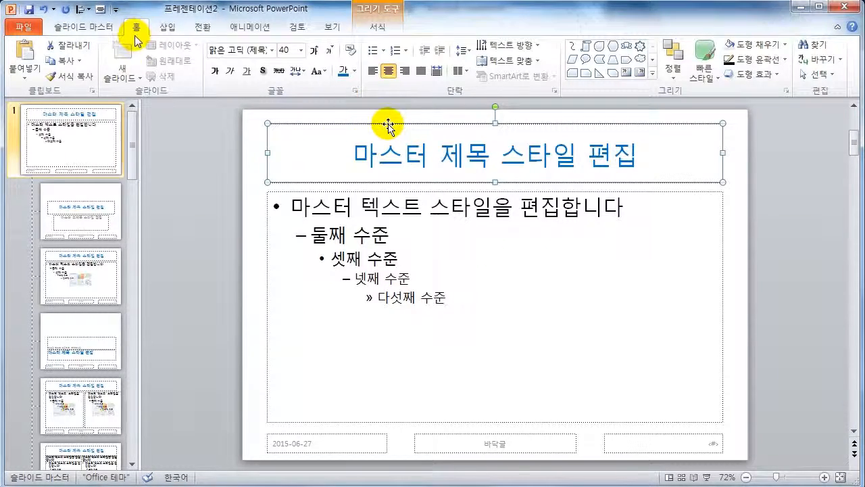
- Draw a horizontal scroll shape spanning the full slide width over the title area of the master
click(167, 27)
click(183, 61)
click(242, 188)
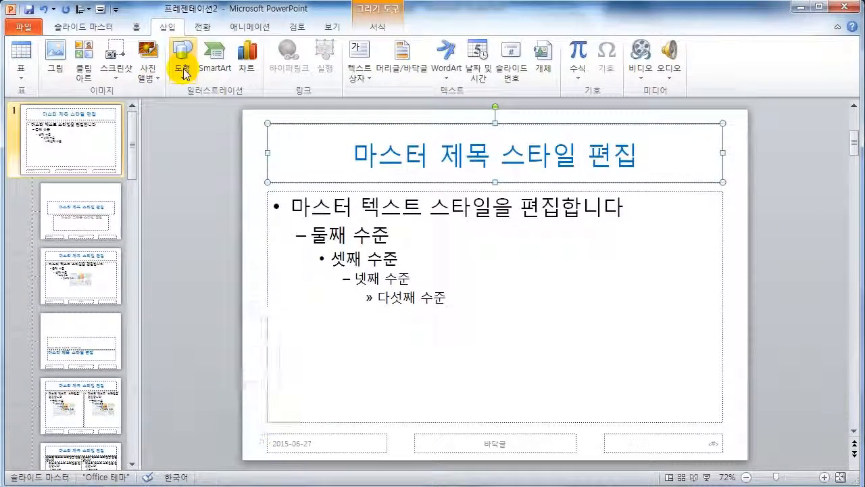
click(247, 424)
drag(241, 107, 747, 166)
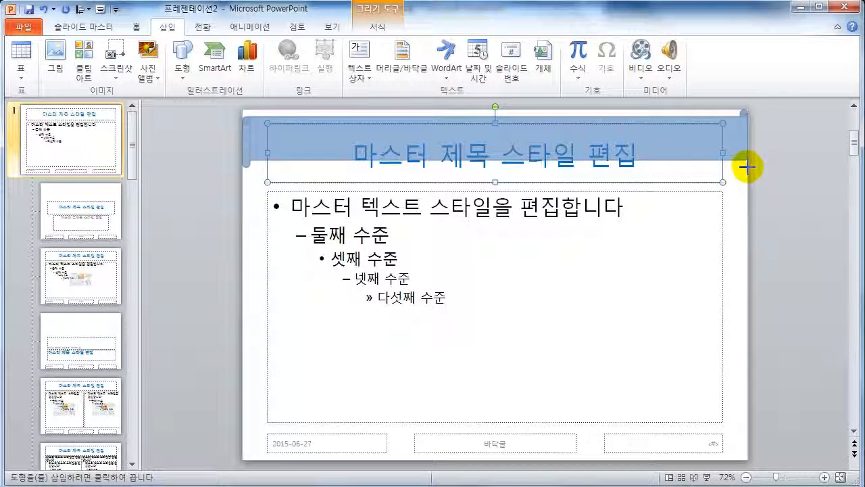
drag(746, 169, 747, 171)
- Duplicate the scroll over the original, then shrink the copy's width and lower its upper edge so the original shows behind it
drag(535, 133, 519, 156)
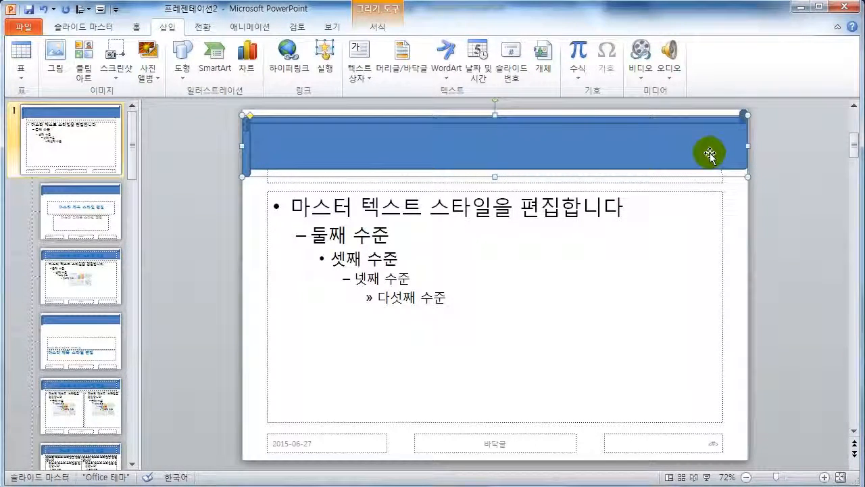
drag(706, 154, 734, 141)
key(ctrl+z)
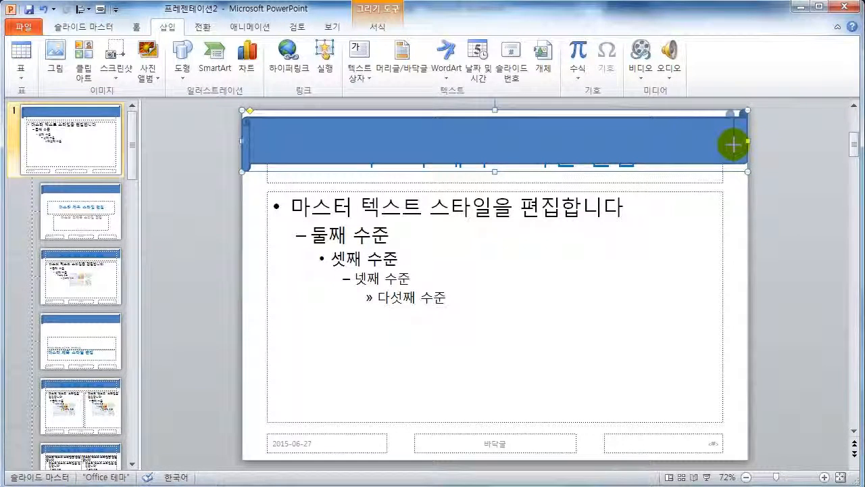
drag(734, 144, 734, 144)
drag(491, 109, 498, 121)
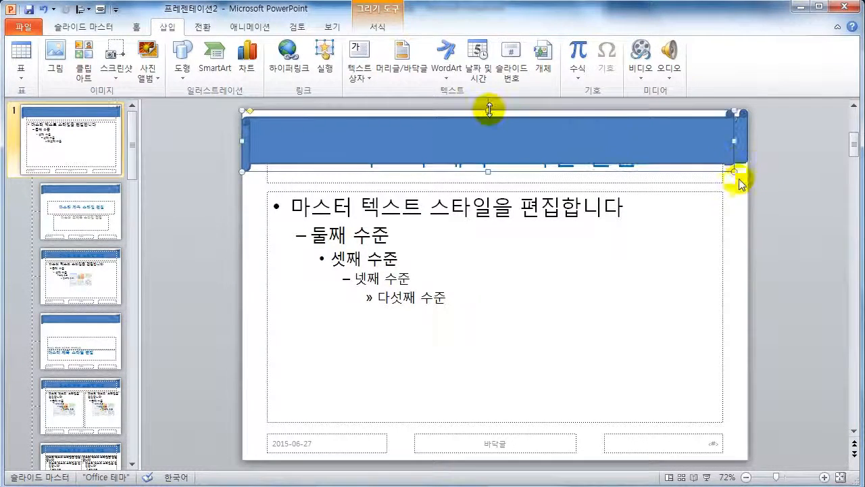
click(785, 220)
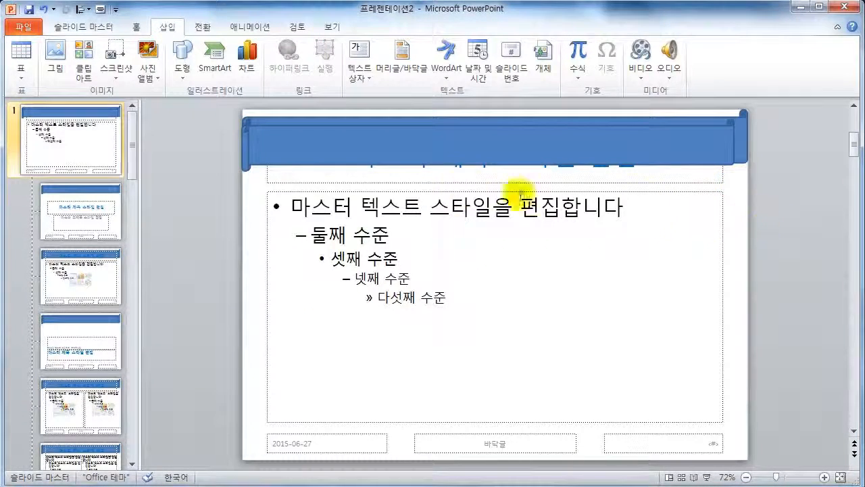
- Adjust the front scroll's height to about 2.68 cm and nudge it up slightly over the back scroll
click(450, 137)
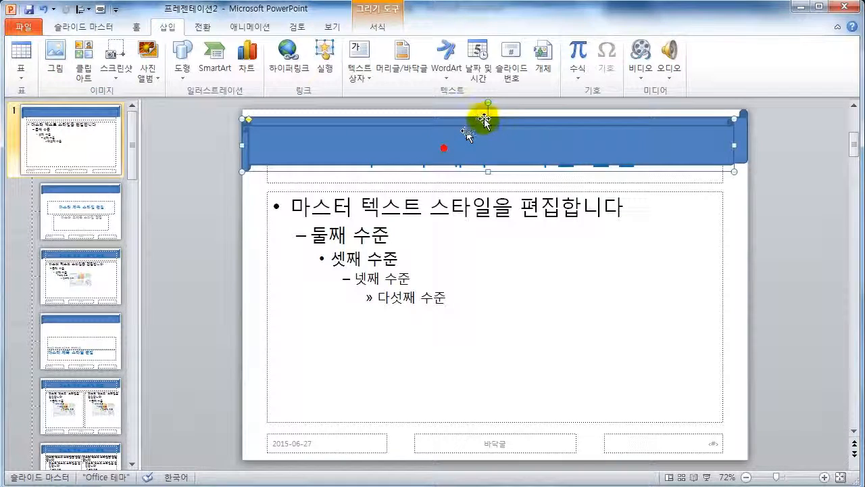
drag(487, 120, 488, 124)
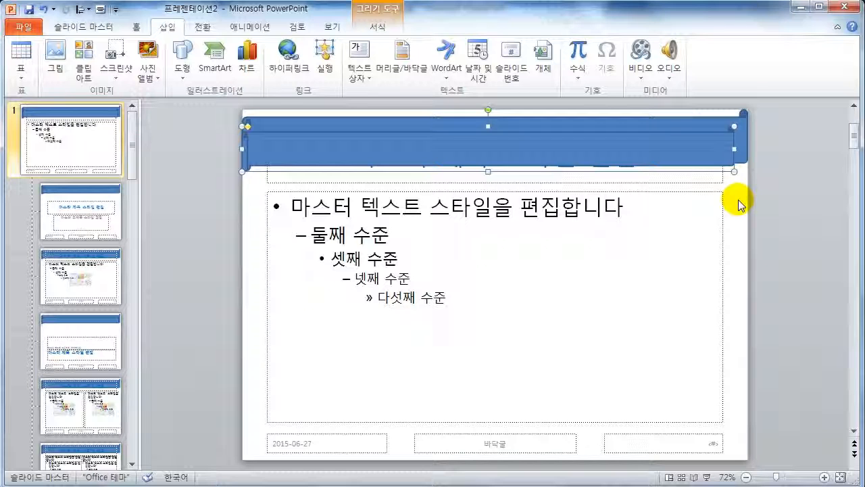
key(Up)
key(Up)
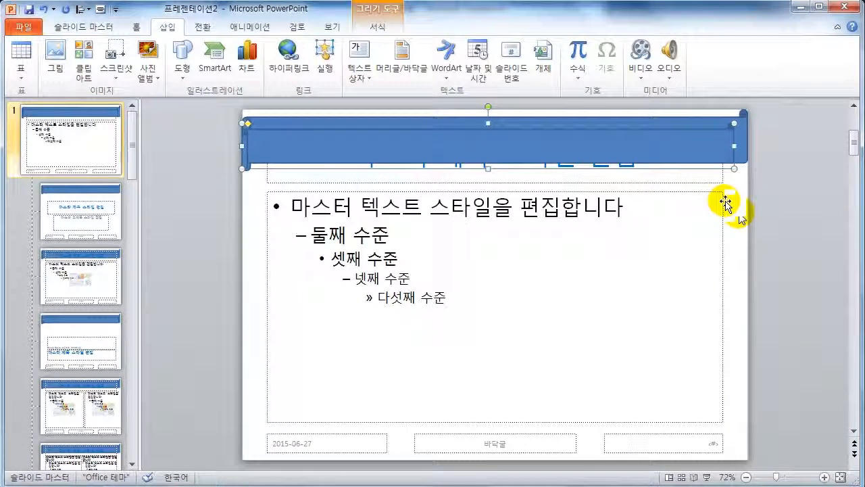
click(635, 166)
click(614, 147)
click(643, 174)
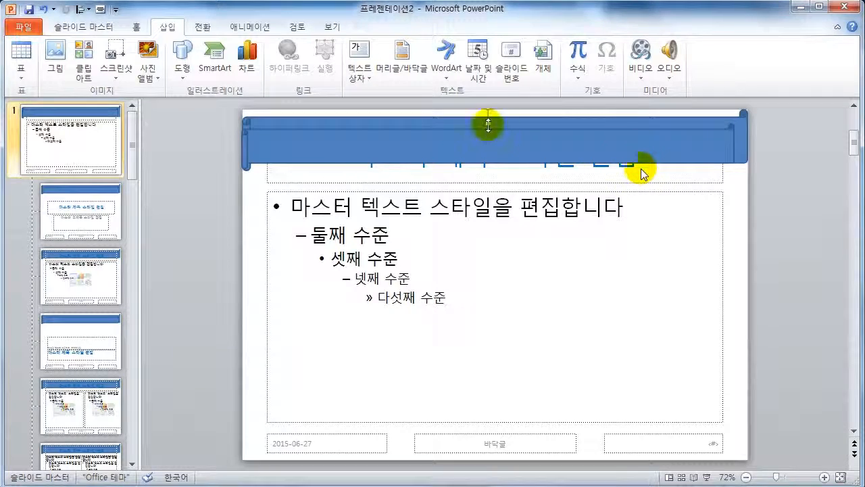
click(488, 122)
click(750, 193)
click(488, 122)
- Give both scroll shapes a black ¾ pt outline
drag(213, 101, 783, 169)
click(342, 61)
click(315, 62)
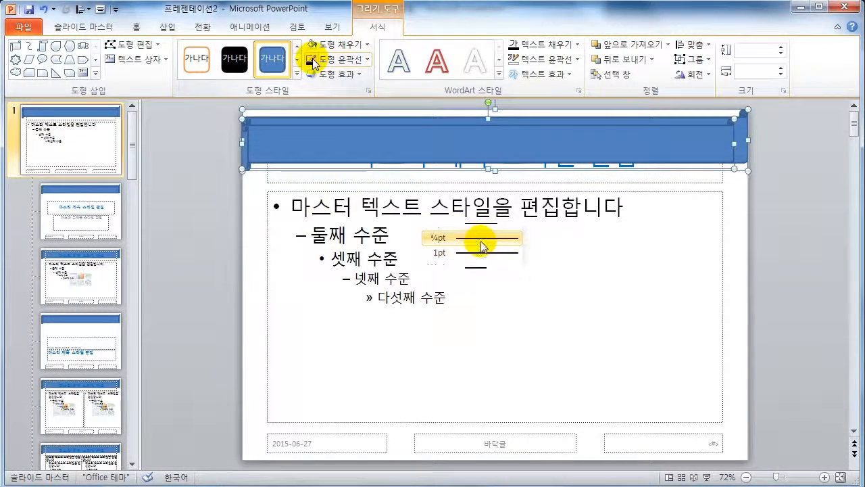
click(480, 240)
- Set the front scroll's formatting as the default shape style
click(752, 186)
click(722, 140)
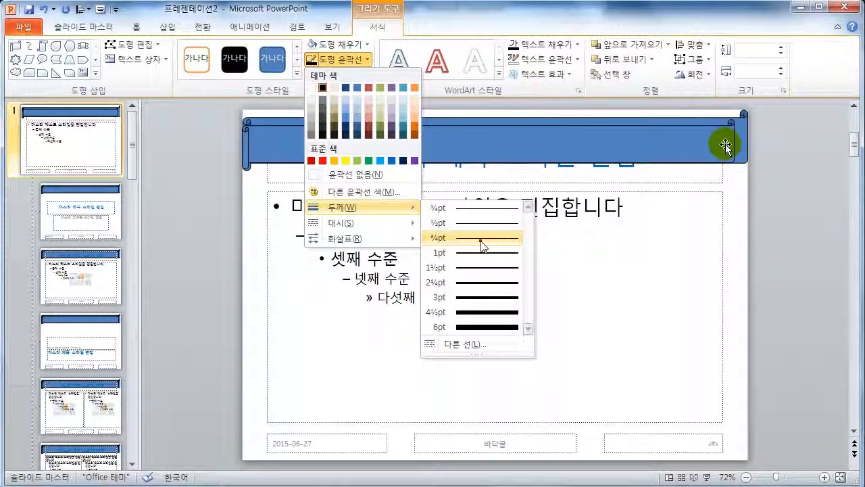
right_click(726, 141)
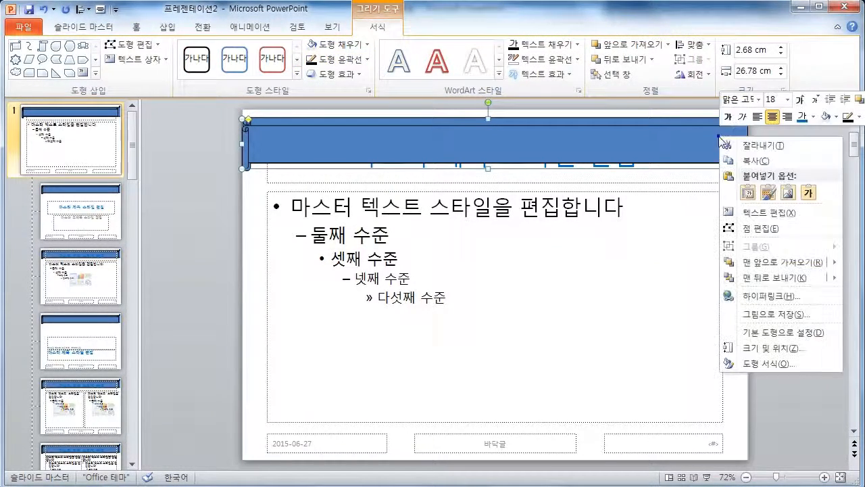
click(767, 332)
click(735, 206)
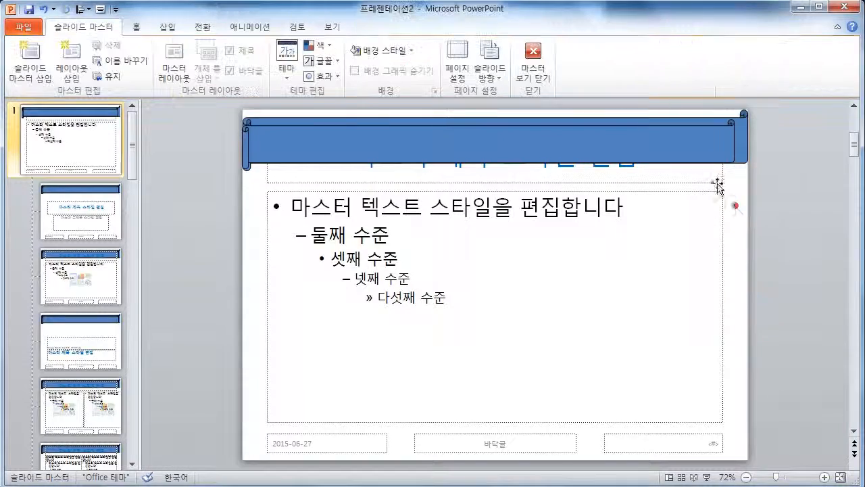
- Fill the front scroll with a light blue theme colour
click(654, 136)
click(312, 45)
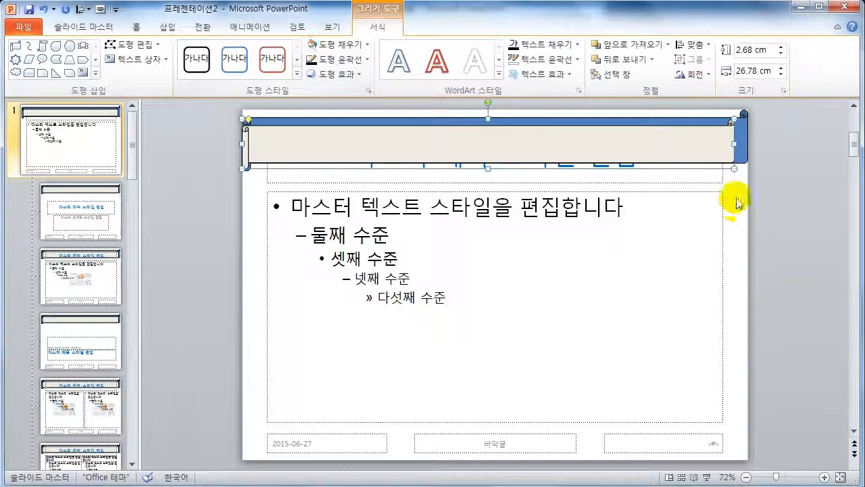
click(344, 45)
click(371, 104)
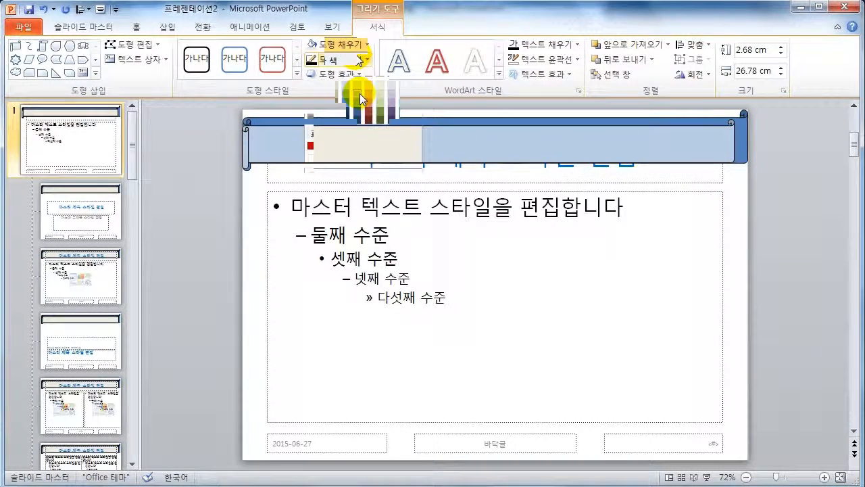
click(360, 93)
click(724, 223)
- Bring the master title placeholder in front of the scrolls and reduce its height to about 2.16 cm to fit the banner
click(655, 182)
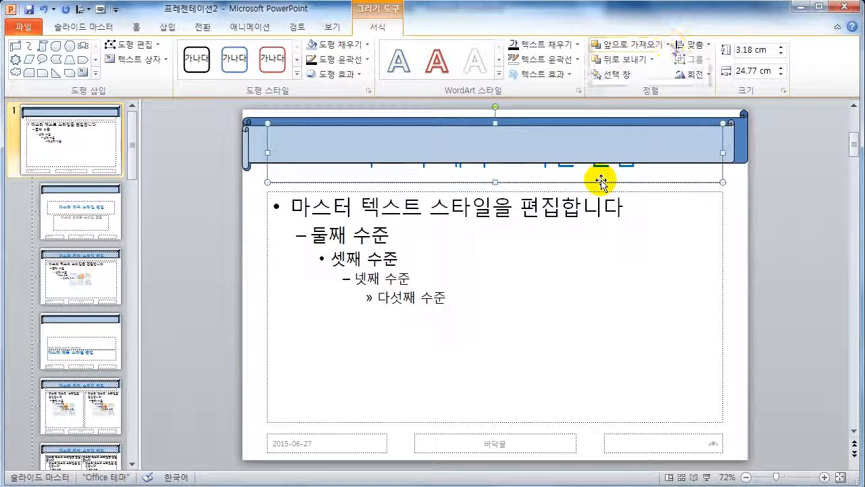
click(668, 44)
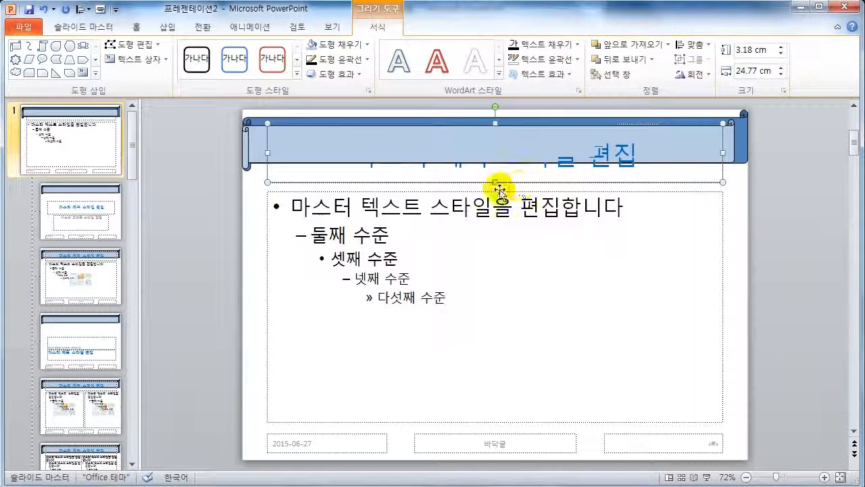
click(649, 61)
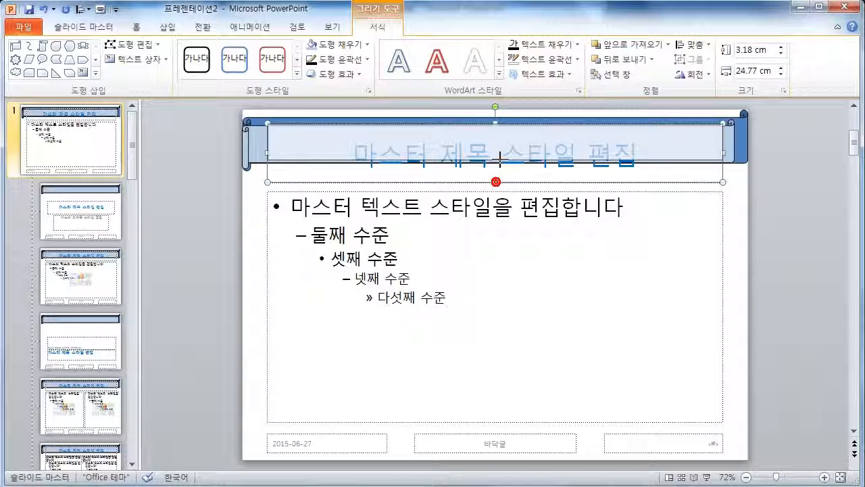
drag(496, 182, 497, 164)
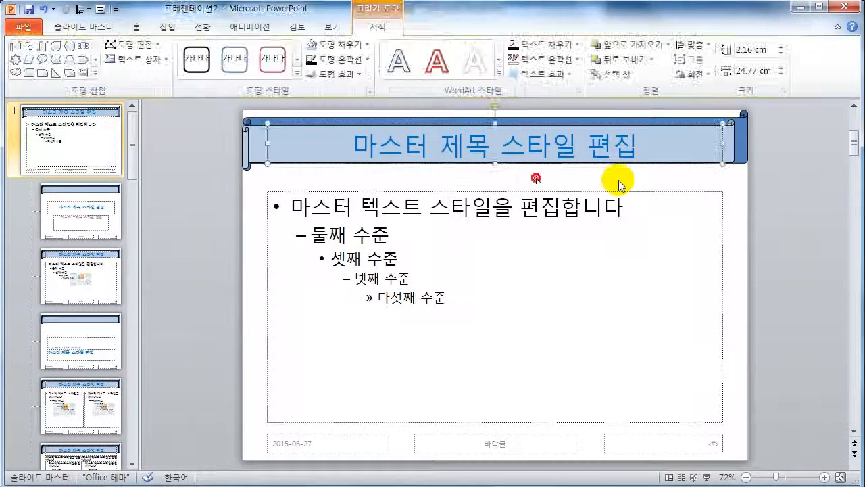
click(537, 178)
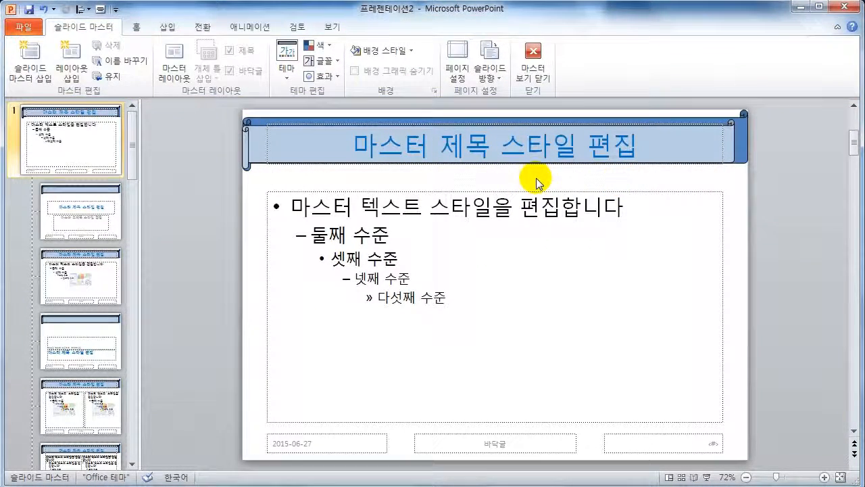
- Hide the master's background graphics on the title slide layout, close the master view and check slides 1 to 4
click(92, 222)
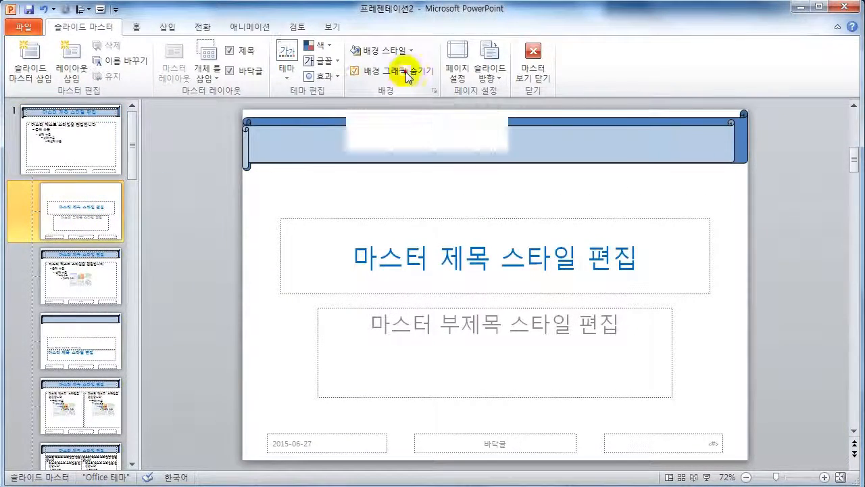
click(541, 71)
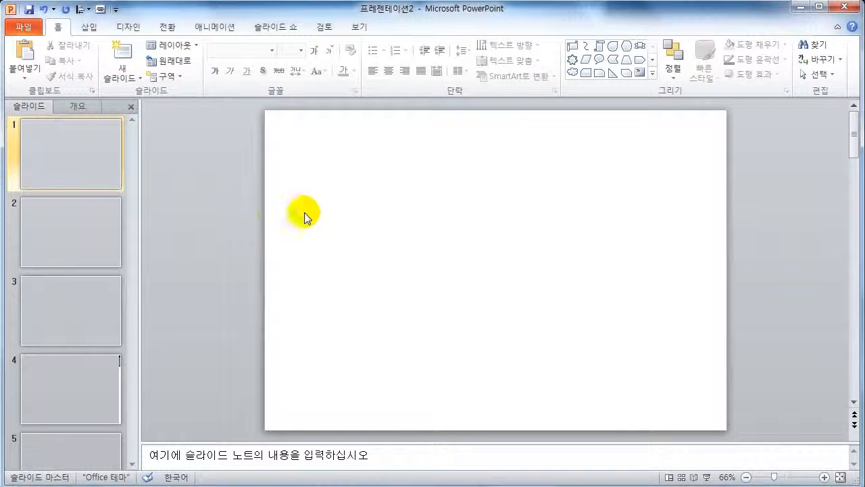
click(101, 233)
click(89, 332)
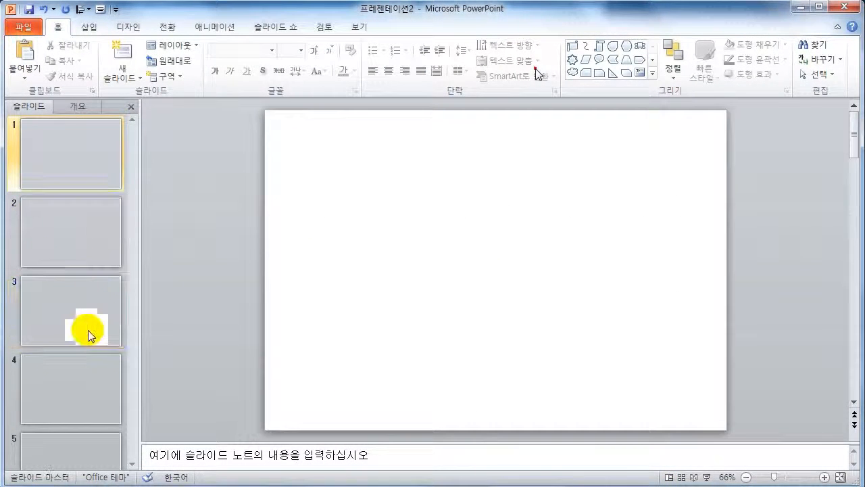
click(70, 389)
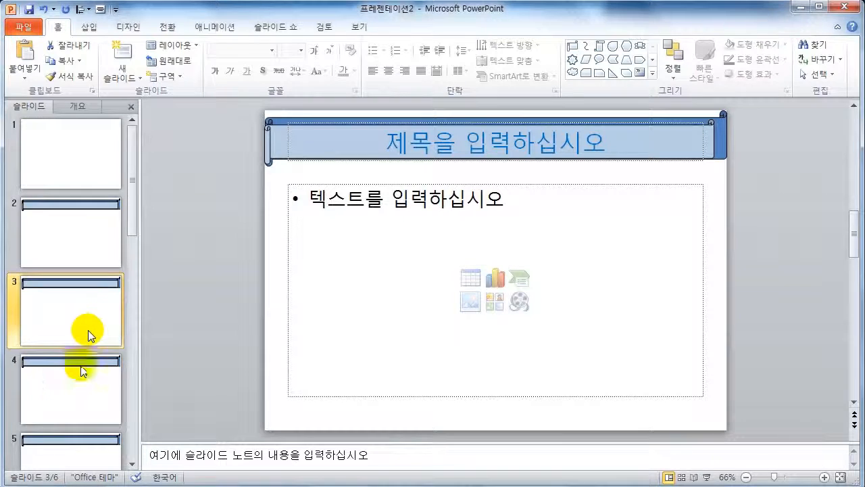
click(94, 171)
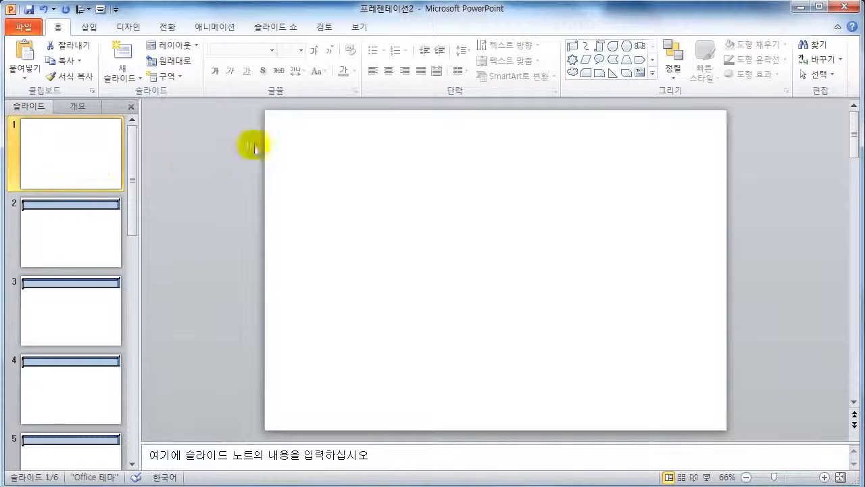
- Reopen the slide master and insert the logo picture 로고2 on the top-level master
click(362, 28)
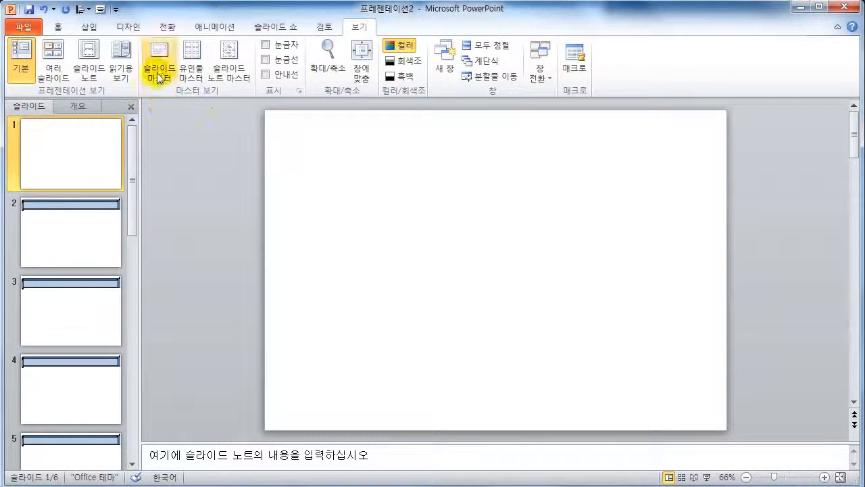
click(155, 59)
click(68, 142)
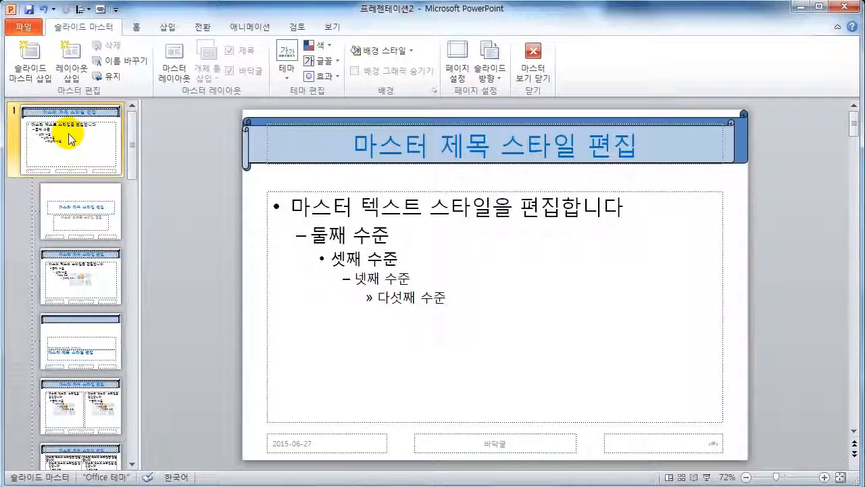
click(168, 27)
click(55, 60)
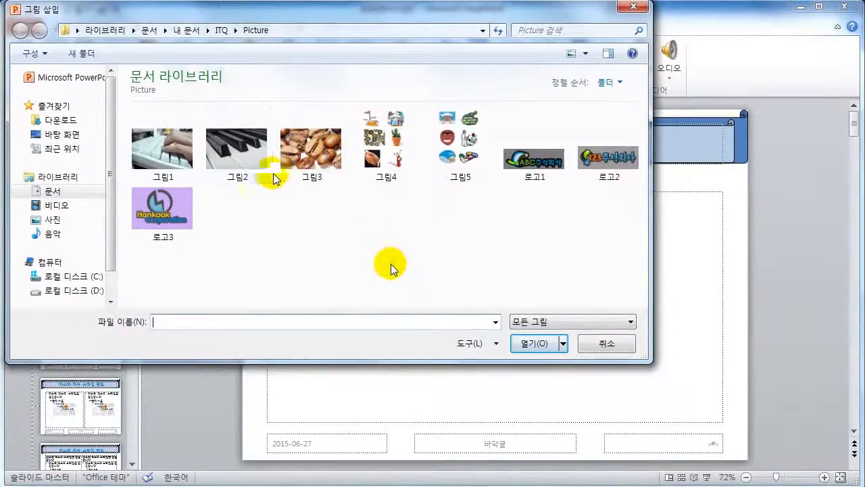
click(591, 167)
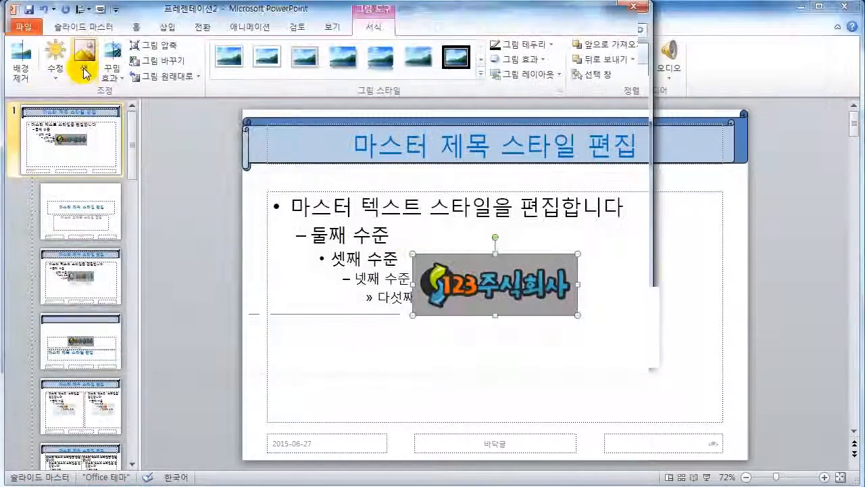
- Make the logo's grey background transparent by setting it as the picture's transparent colour
click(85, 60)
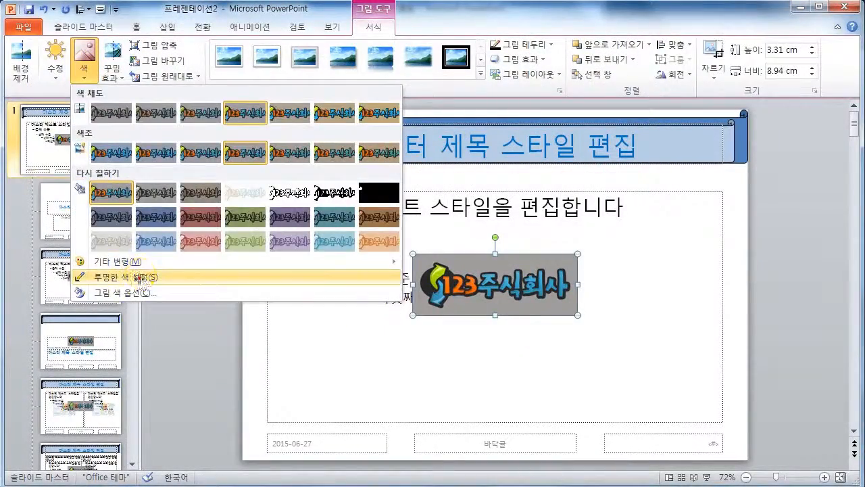
click(121, 277)
click(530, 285)
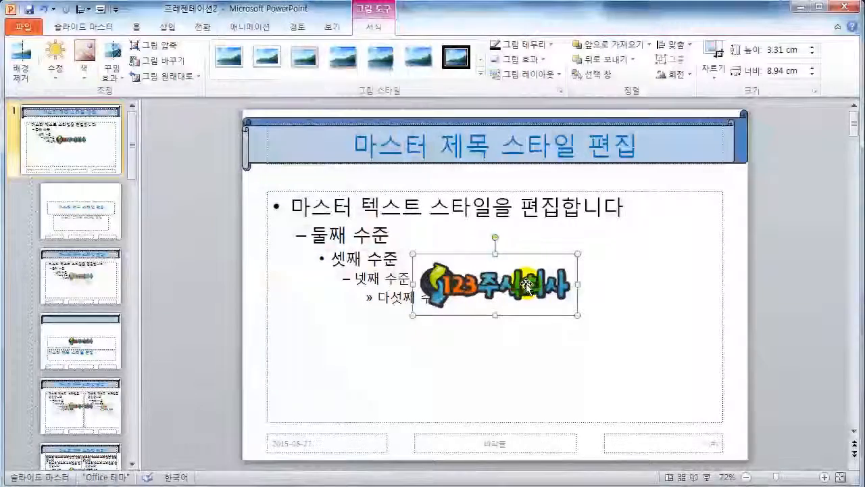
- Shrink the logo to about 1.65 × 4.47 cm in the master's lower-left corner and close the master view
drag(531, 285, 353, 433)
drag(406, 400, 324, 430)
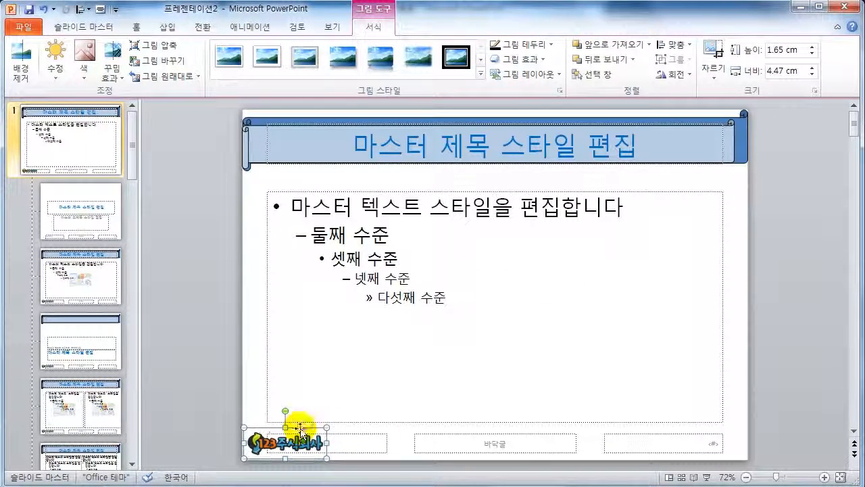
key(ctrl+z)
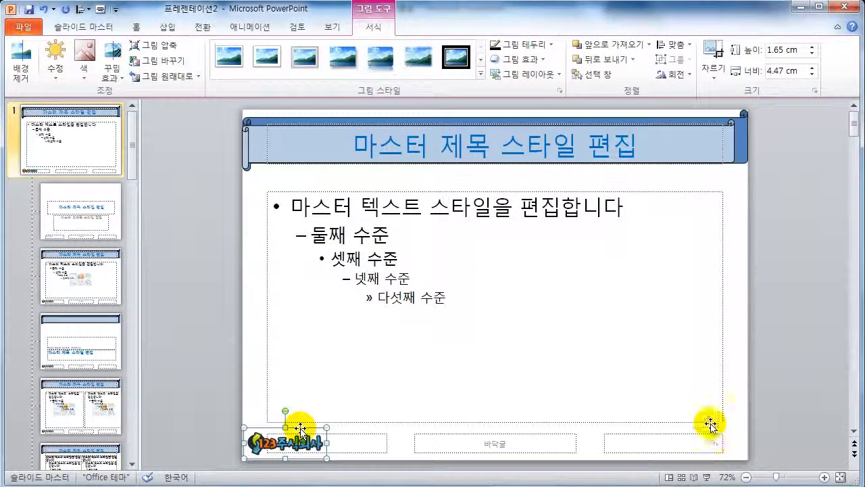
click(729, 449)
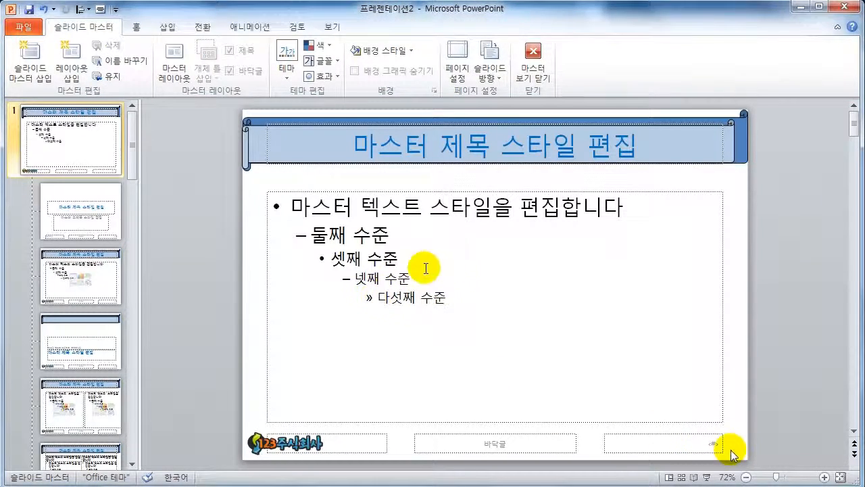
click(534, 68)
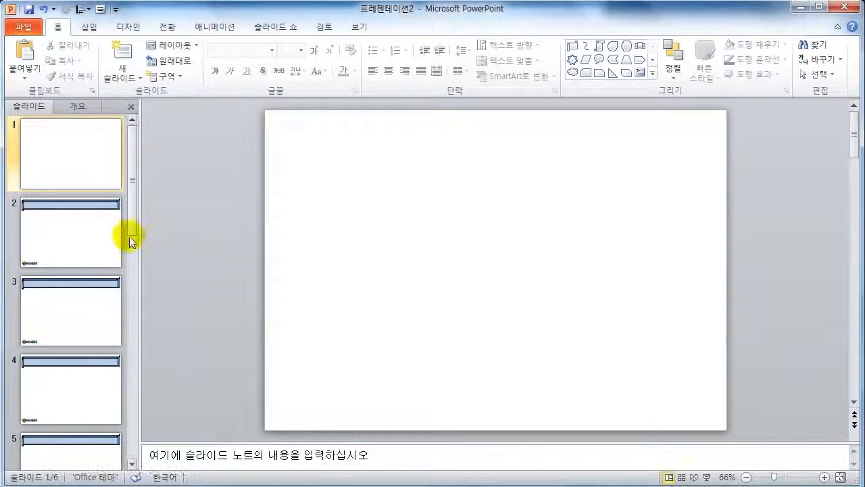
- Turn on slide numbers, exclude the title slide, and apply the setting to all slides
click(104, 235)
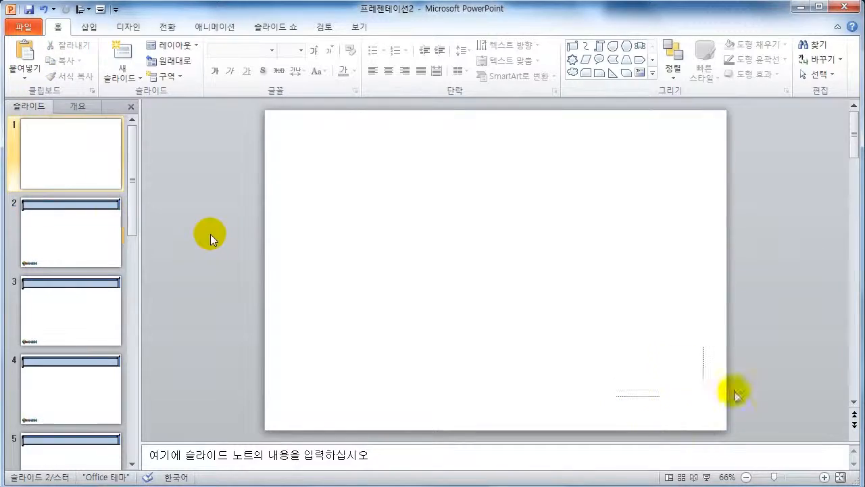
click(90, 27)
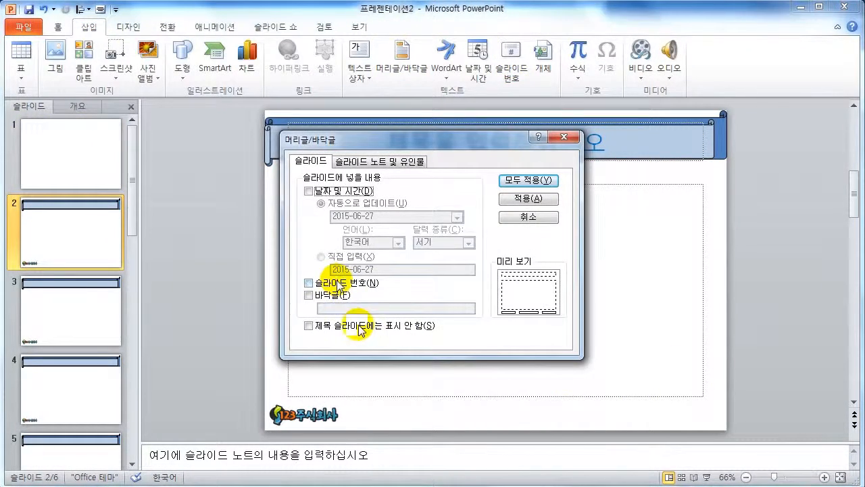
click(338, 284)
click(338, 284)
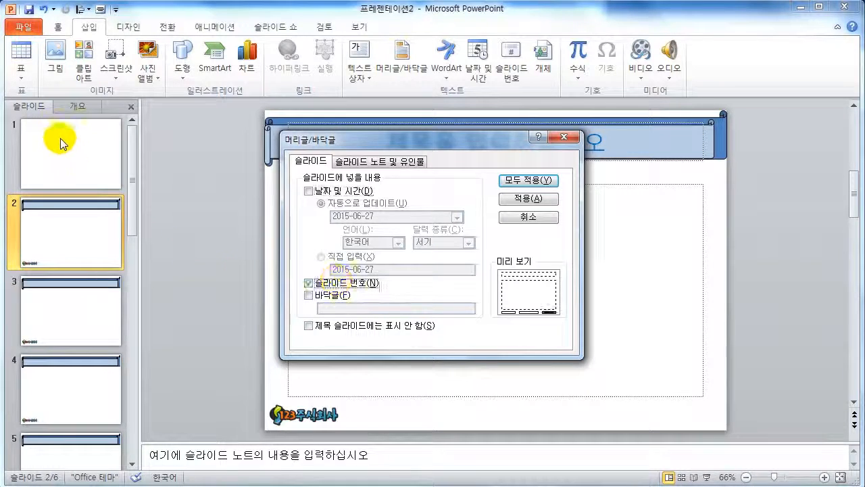
click(315, 326)
click(528, 180)
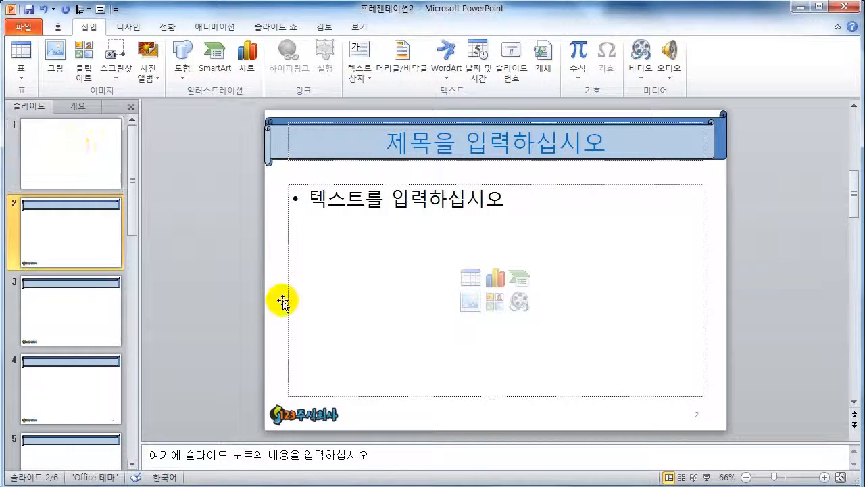
- Draw a cross shape on slide 1 spanning the full slide width across its lower part
click(74, 147)
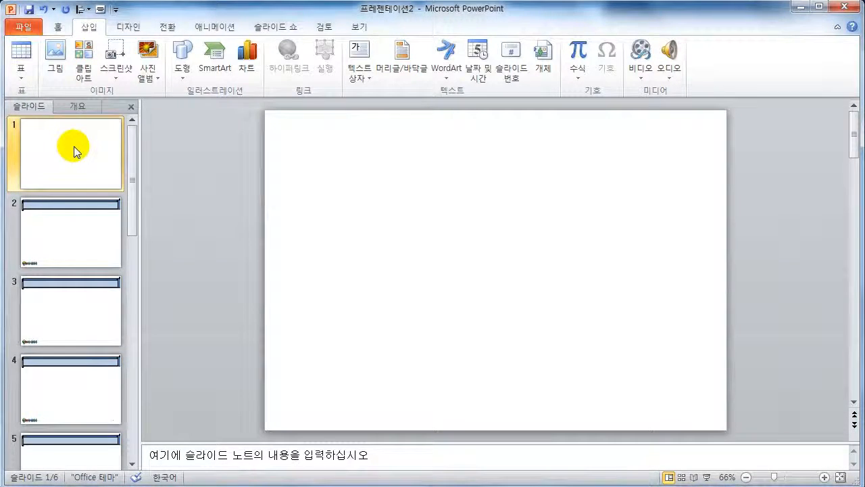
click(184, 69)
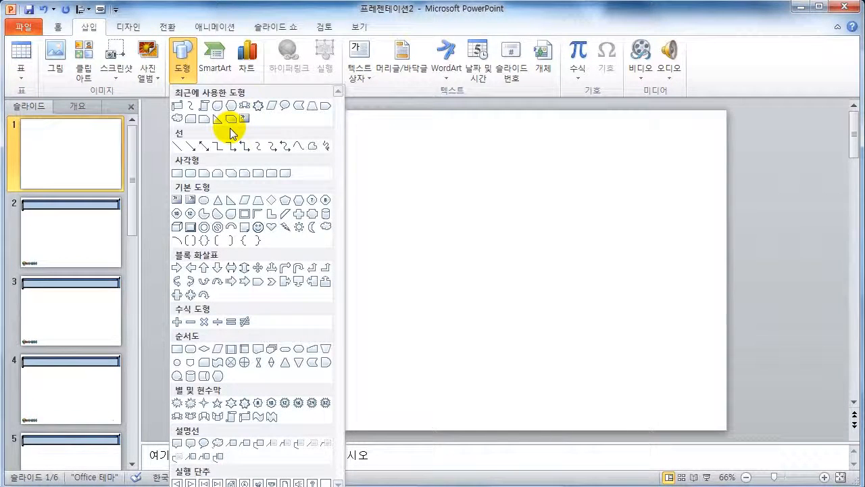
click(300, 215)
drag(265, 304, 723, 428)
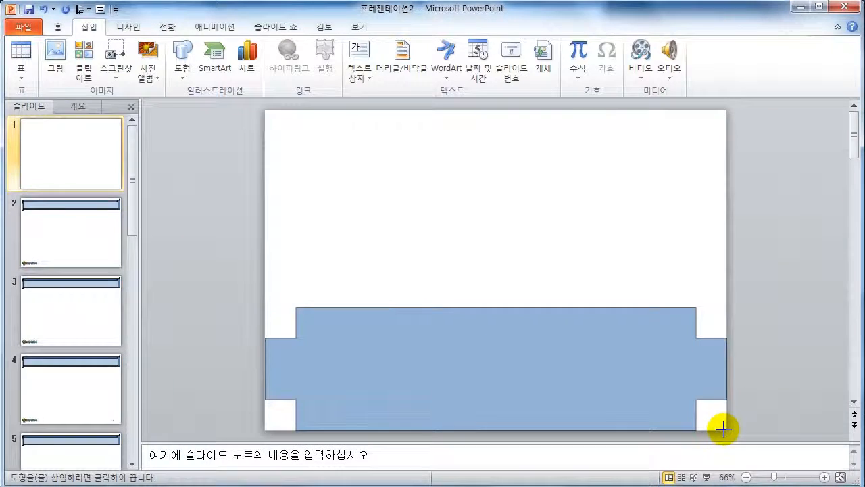